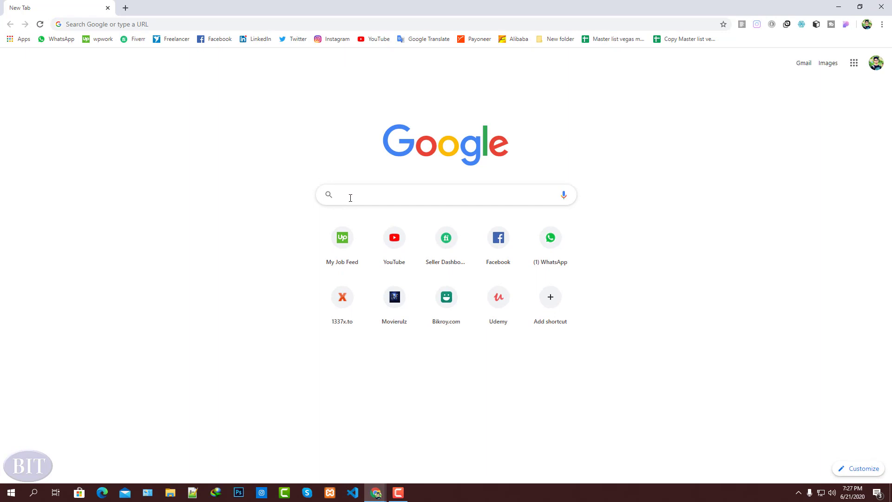
- Search Google for "windows 10 iso file download"
{"action": "type", "text": "window"}
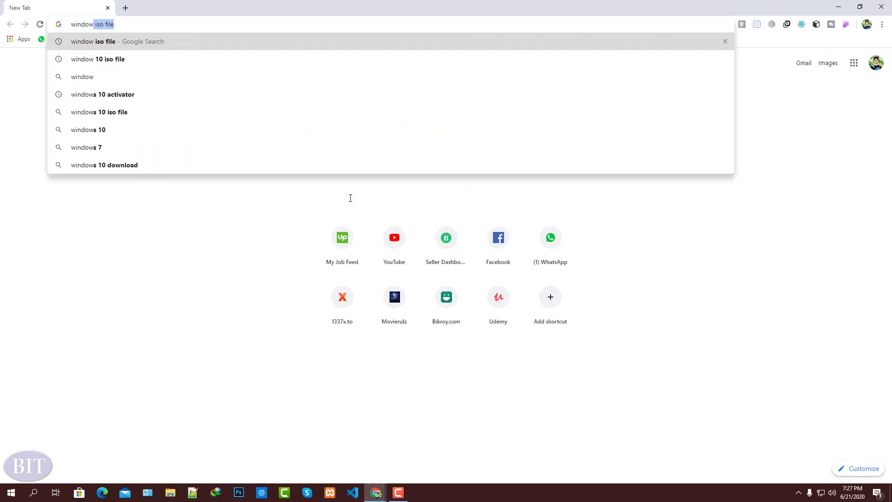
{"action": "type", "text": "s "}
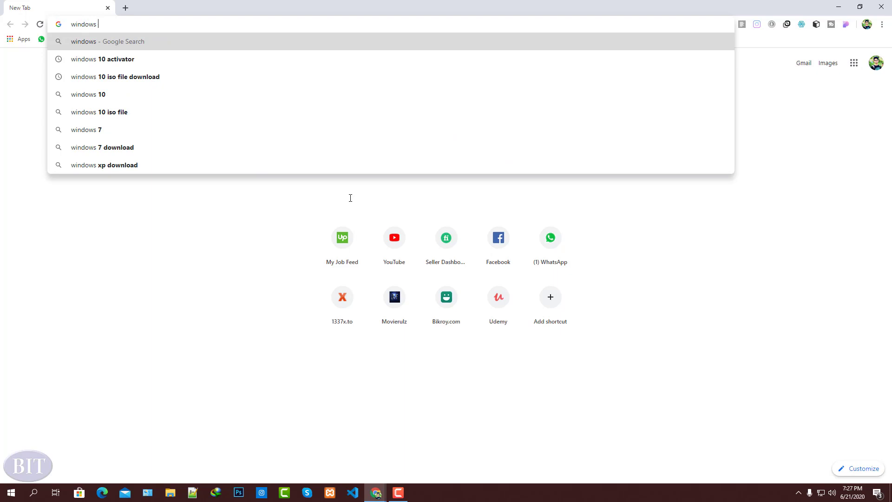
{"action": "type", "text": "10 i"}
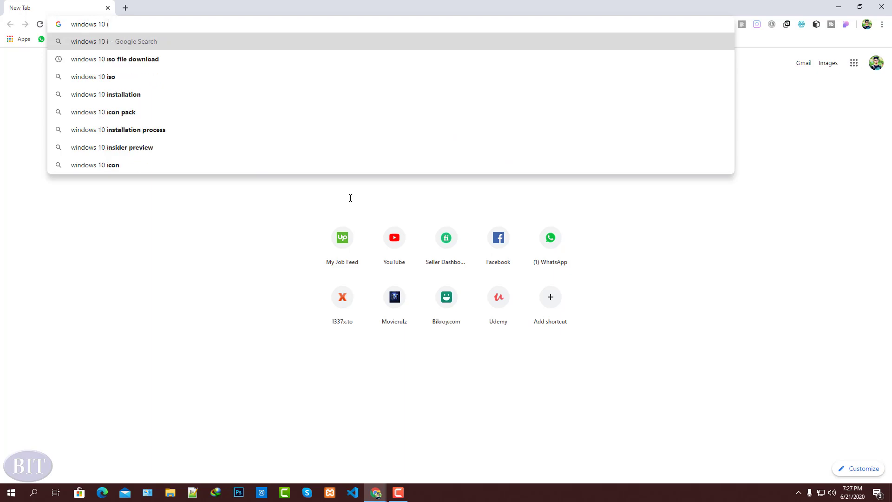
{"action": "type", "text": "so file"}
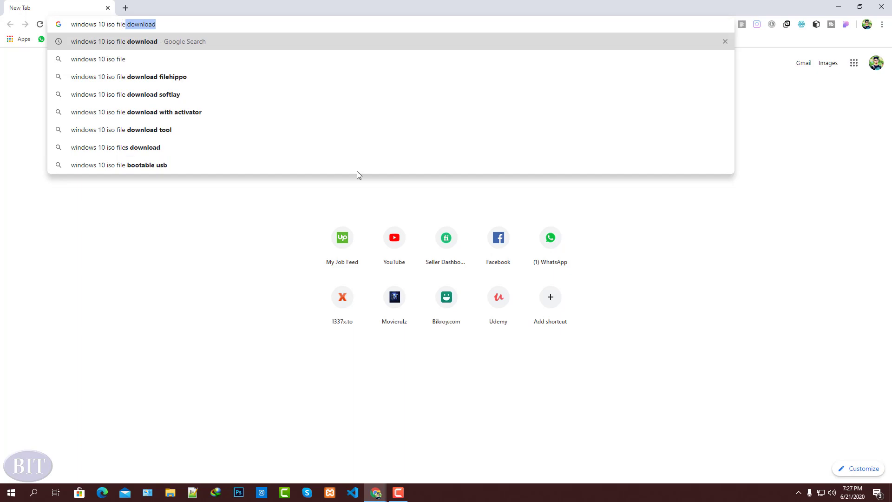
{"action": "key", "text": "Right"}
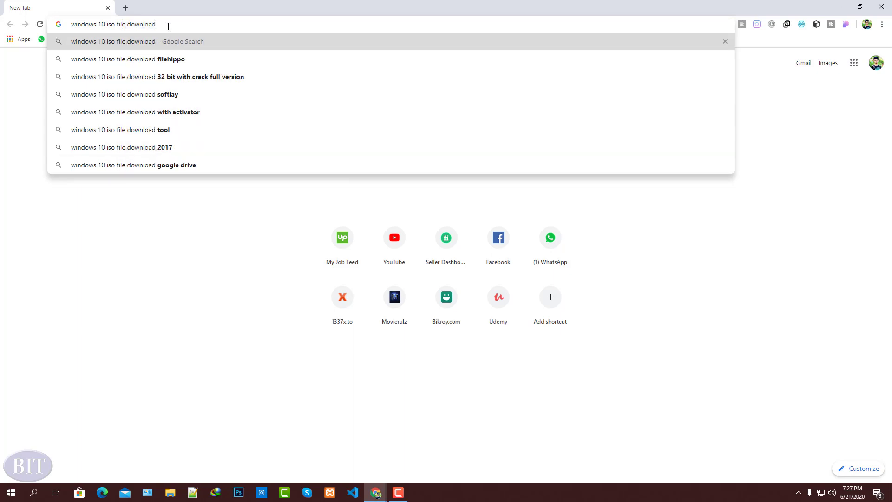
{"action": "key", "text": "Return"}
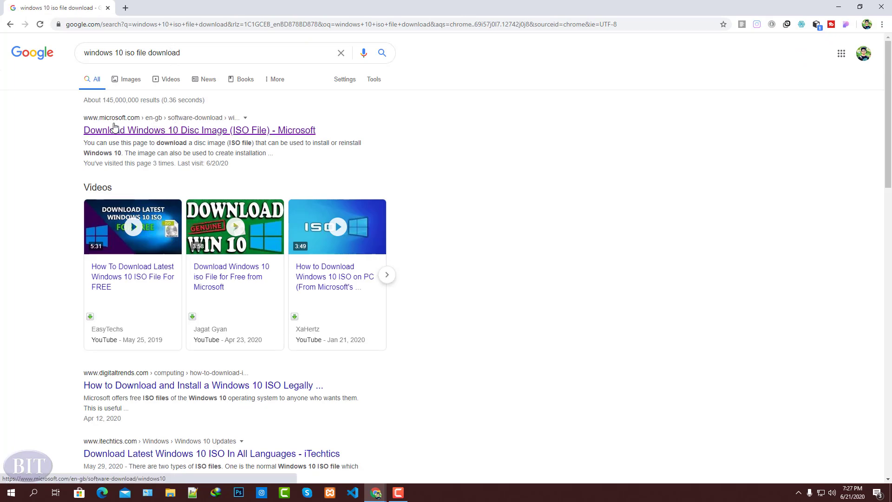
- Open Microsoft's "Download Windows 10 Disc Image (ISO File)" search result in a new browser tab and switch to it
{"action": "right_click", "coordinate": [139, 133]}
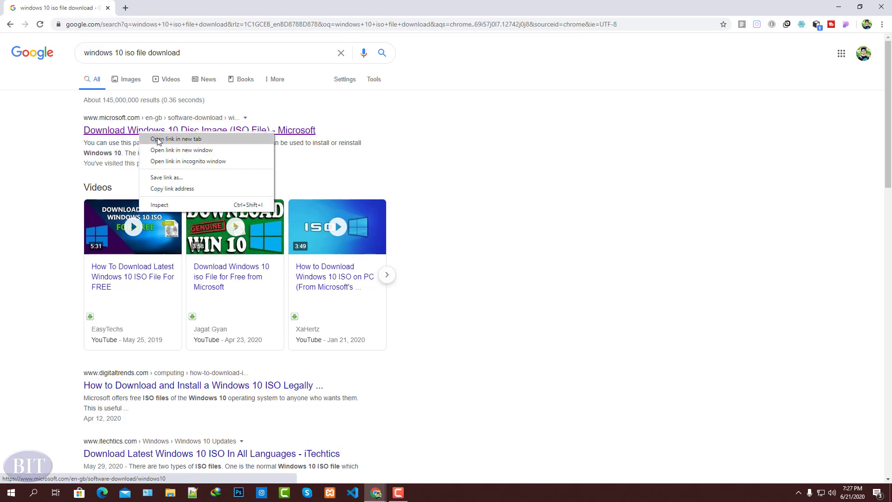
{"action": "left_click", "coordinate": [158, 140]}
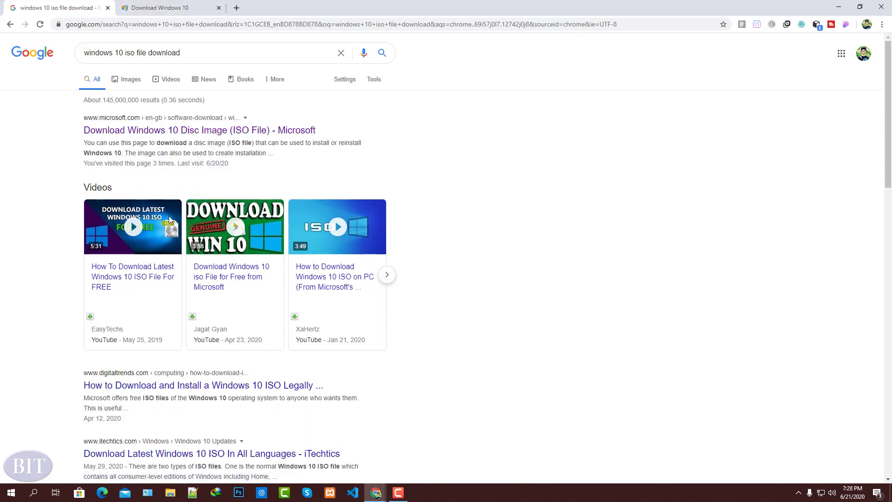
{"action": "scroll", "coordinate": [140, 306], "scroll_direction": "down", "scroll_amount": 2}
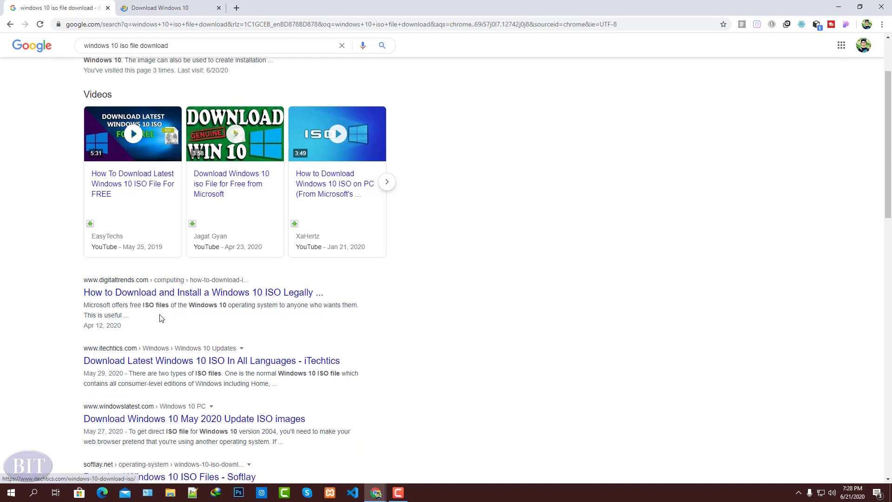
{"action": "scroll", "coordinate": [162, 319], "scroll_direction": "up", "scroll_amount": 2}
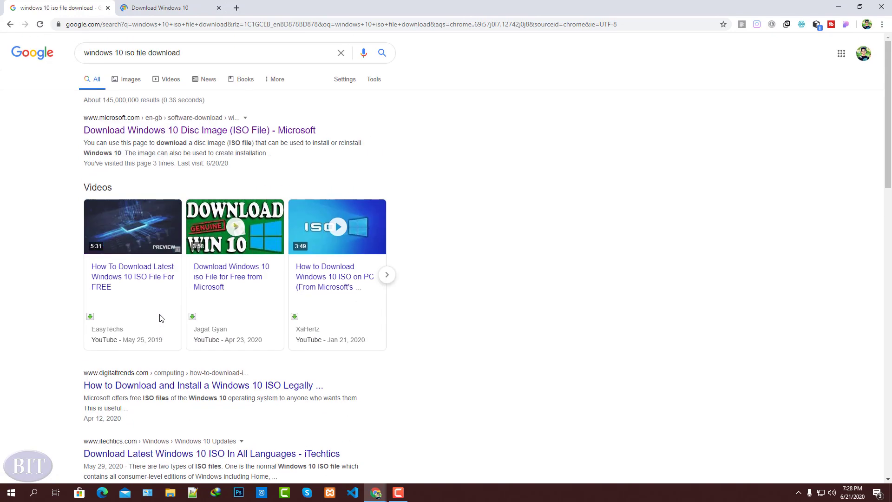
{"action": "left_click", "coordinate": [161, 8]}
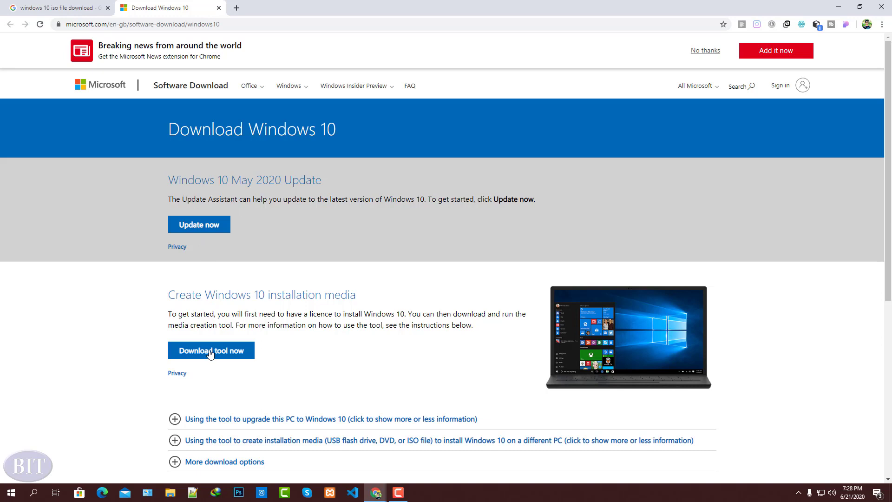
- Download the Windows 10 media creation tool from the page and launch the downloaded file
{"action": "scroll", "coordinate": [210, 353], "scroll_direction": "down", "scroll_amount": 2}
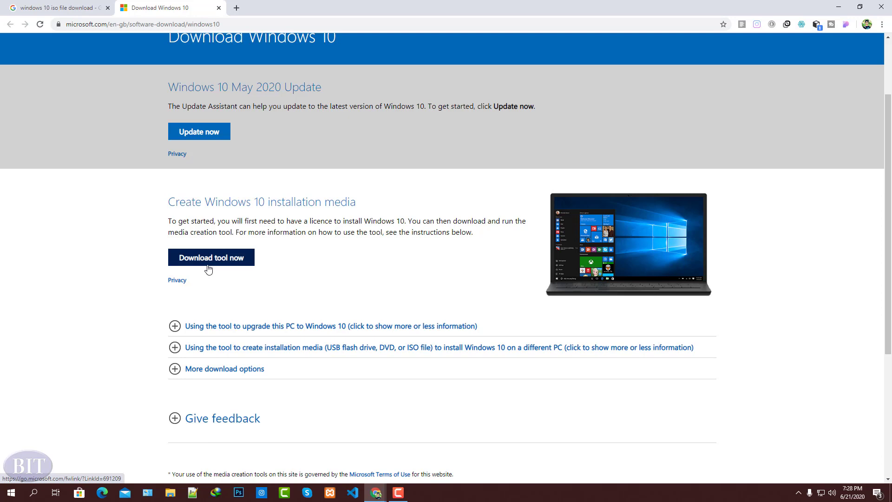
{"action": "left_click", "coordinate": [199, 264]}
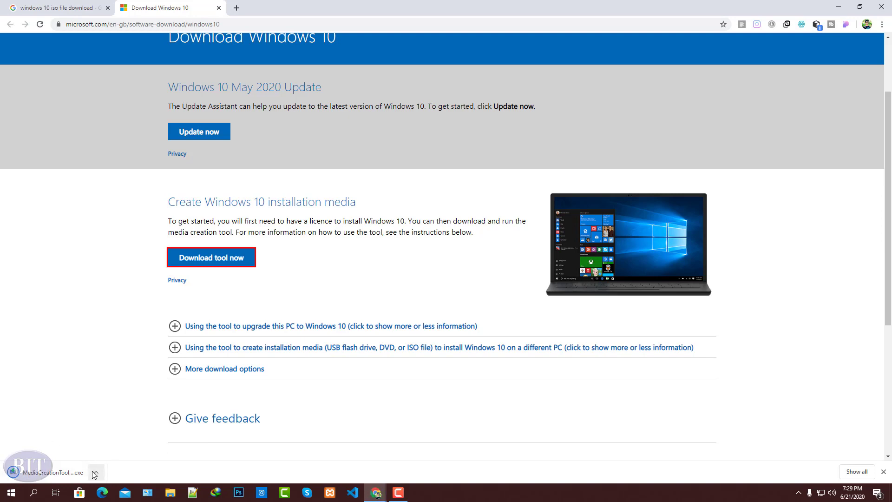
{"action": "left_click", "coordinate": [96, 473]}
{"action": "left_click", "coordinate": [119, 413]}
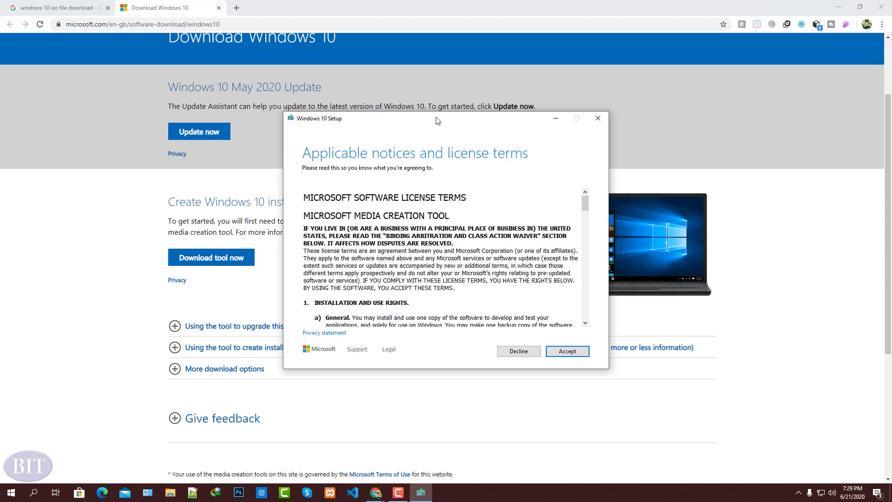
- Accept the license terms and choose to create installation media (USB flash drive, DVD, or ISO file) for another PC
{"action": "left_click_drag", "start_coordinate": [435, 119], "coordinate": [416, 104]}
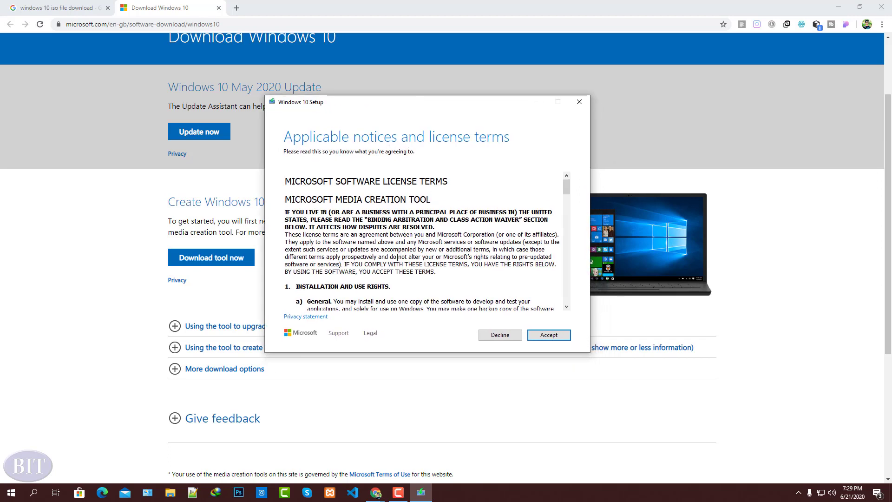
{"action": "scroll", "coordinate": [397, 257], "scroll_direction": "down", "scroll_amount": 10}
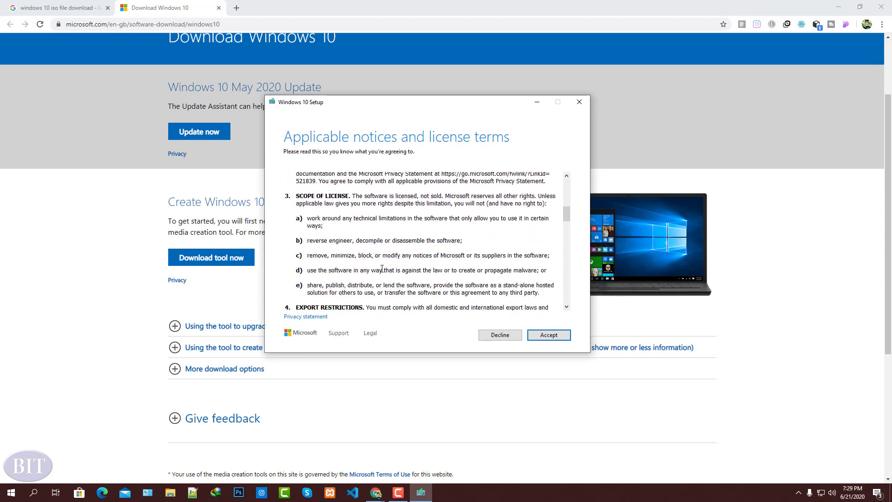
{"action": "scroll", "coordinate": [381, 269], "scroll_direction": "up", "scroll_amount": 4}
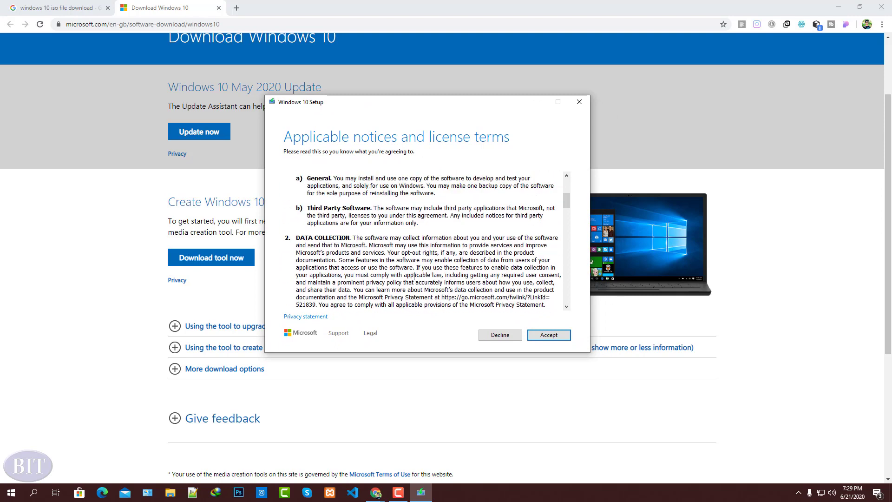
{"action": "left_click", "coordinate": [548, 341]}
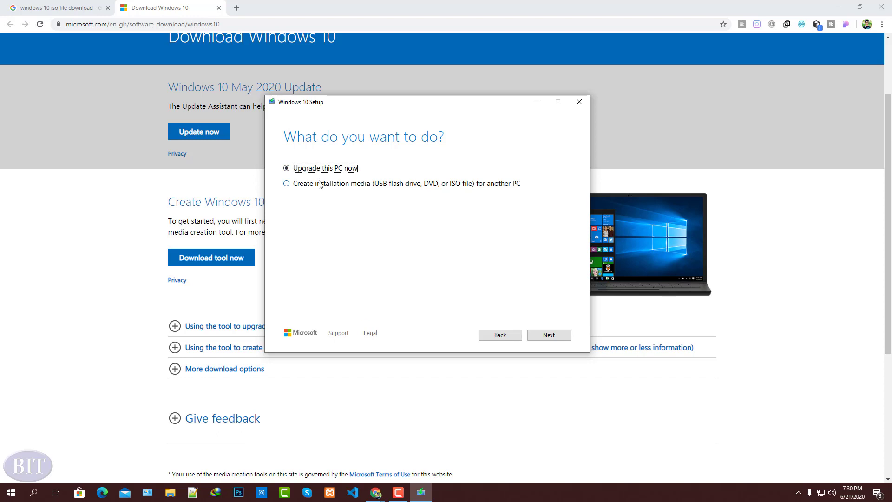
{"action": "left_click", "coordinate": [287, 185]}
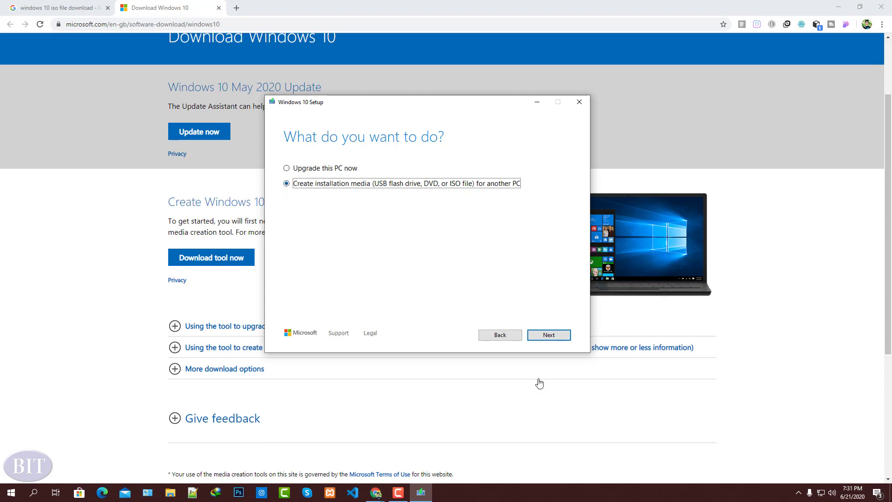
{"action": "left_click", "coordinate": [546, 341]}
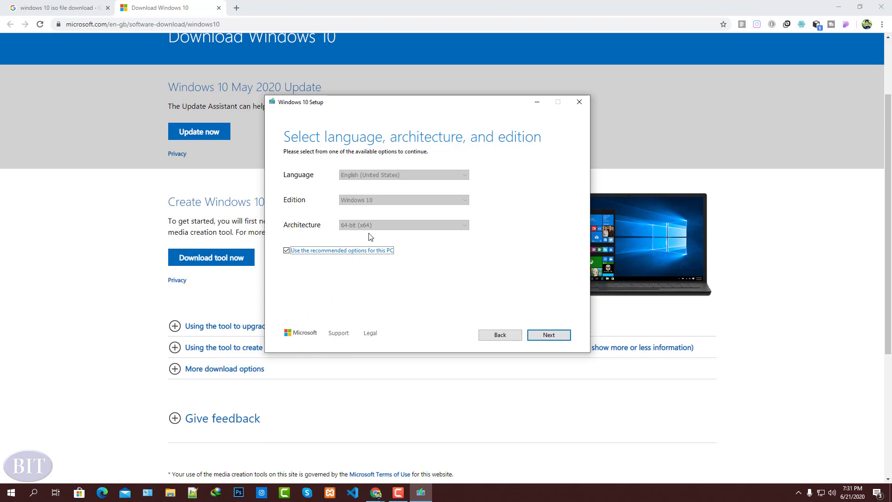
{"action": "left_click", "coordinate": [286, 250]}
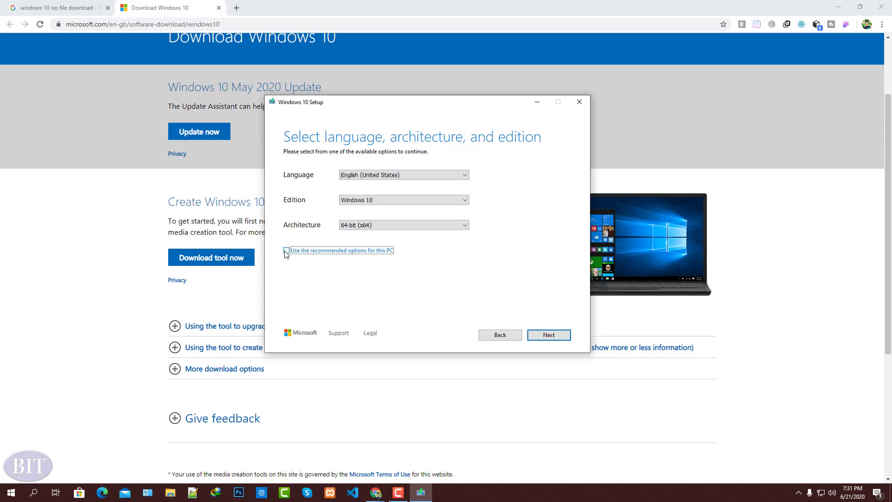
{"action": "left_click", "coordinate": [428, 228]}
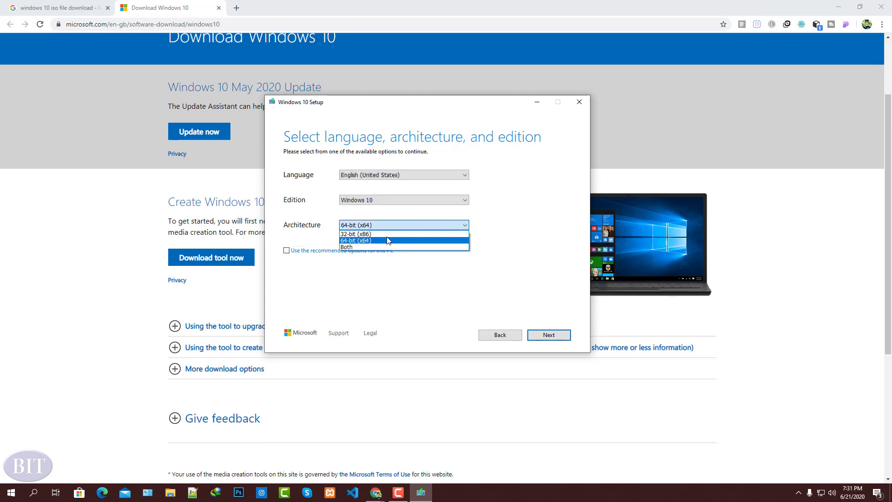
{"action": "left_click", "coordinate": [391, 265]}
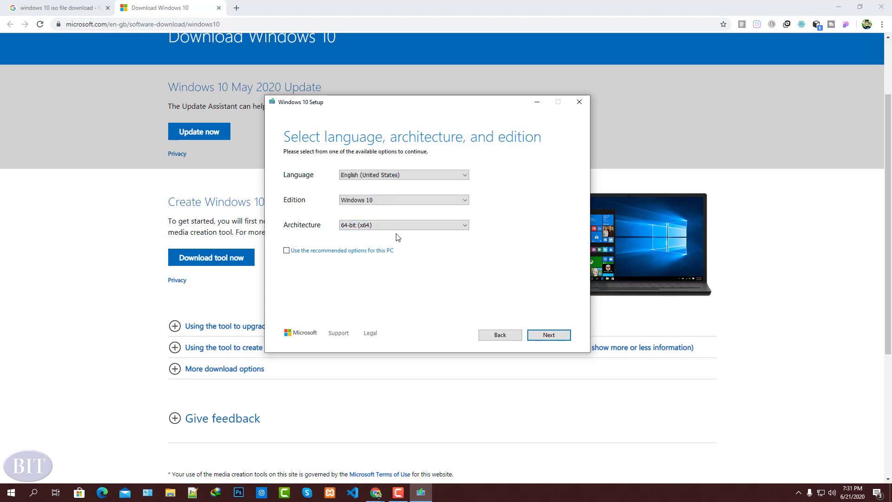
{"action": "left_click", "coordinate": [287, 251]}
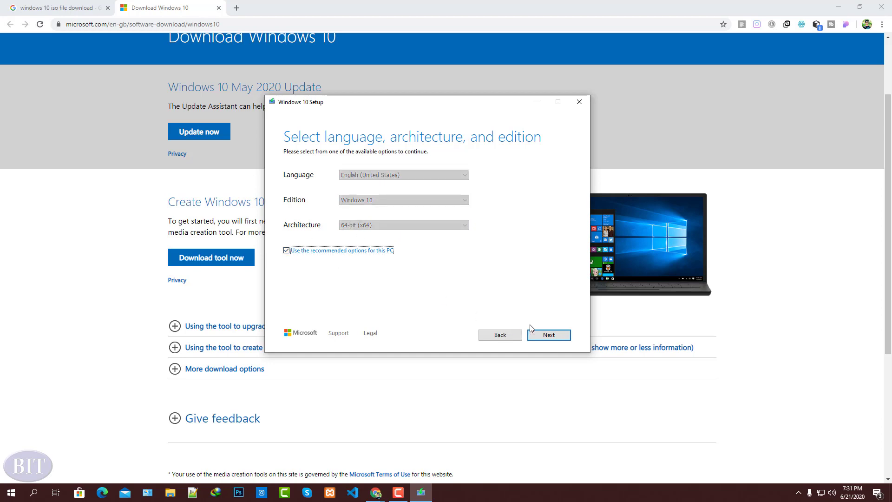
- Proceed with the recommended language, edition and architecture options, and choose ISO file as the media to use
{"action": "left_click", "coordinate": [546, 335]}
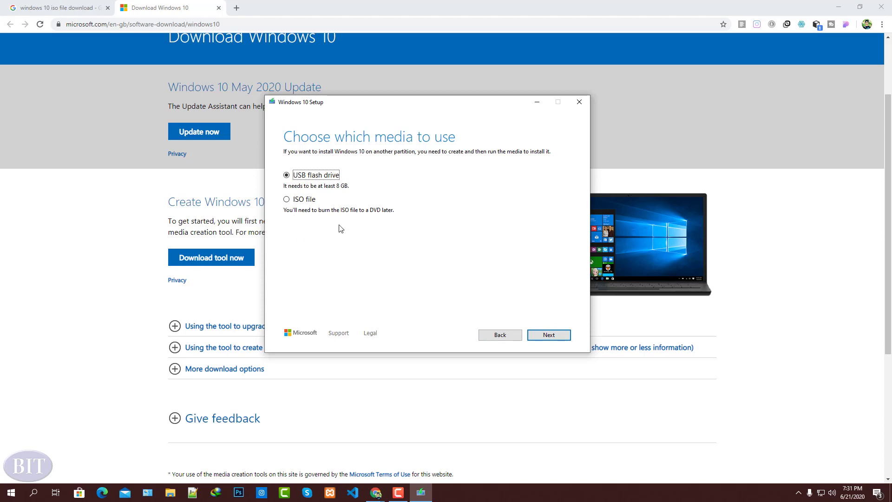
{"action": "left_click", "coordinate": [286, 201]}
{"action": "left_click", "coordinate": [549, 335]}
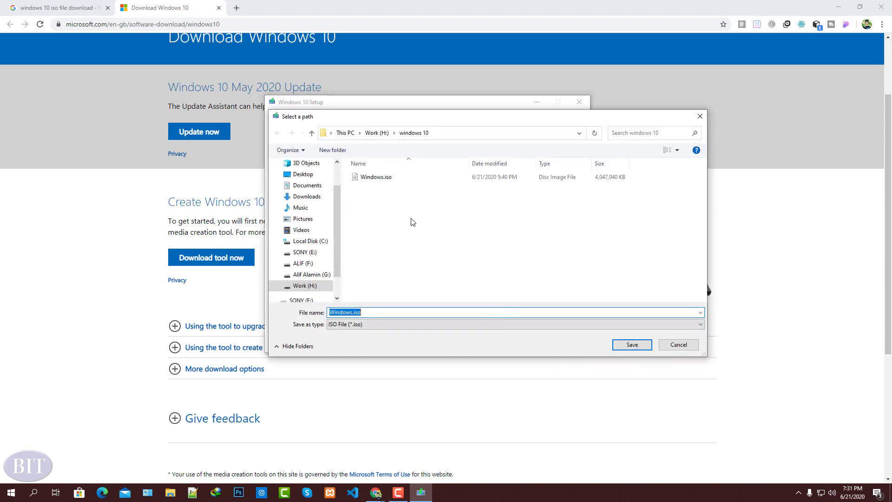
- Save the ISO file as Windows.iso in the Documents folder
{"action": "left_click_drag", "start_coordinate": [433, 119], "coordinate": [362, 110]}
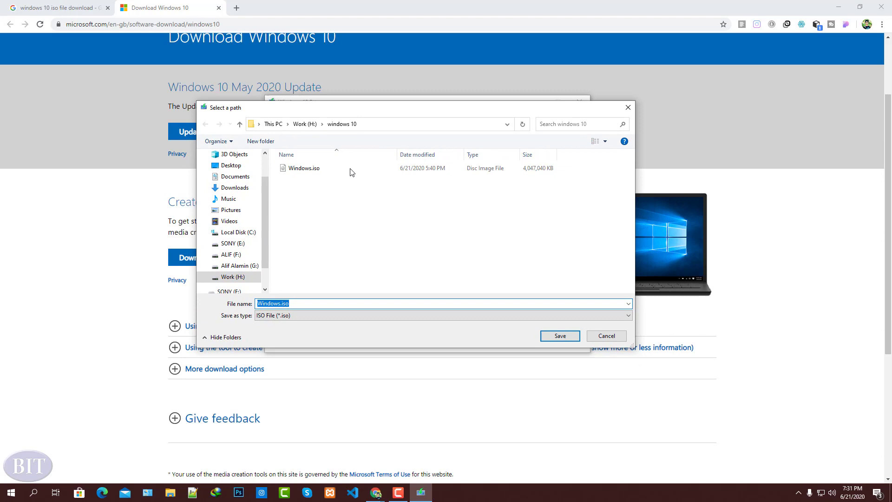
{"action": "left_click", "coordinate": [300, 304]}
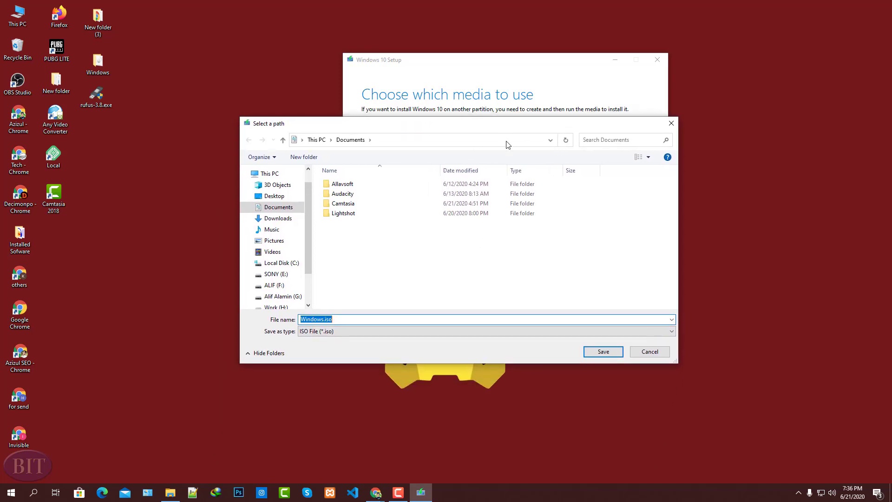
{"action": "left_click", "coordinate": [603, 353]}
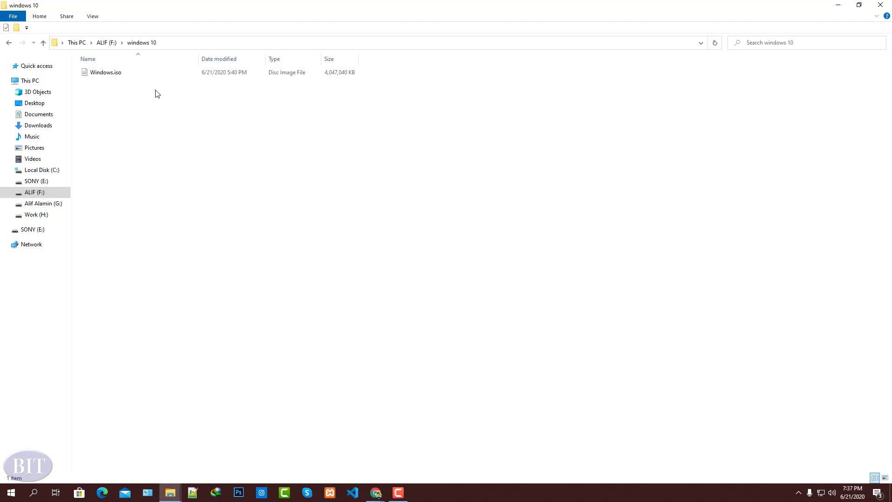
- Select Windows.iso in the windows 10 folder, uncover the desktop behind the folder window, and launch rufus-3.8.exe
{"action": "left_click", "coordinate": [132, 79]}
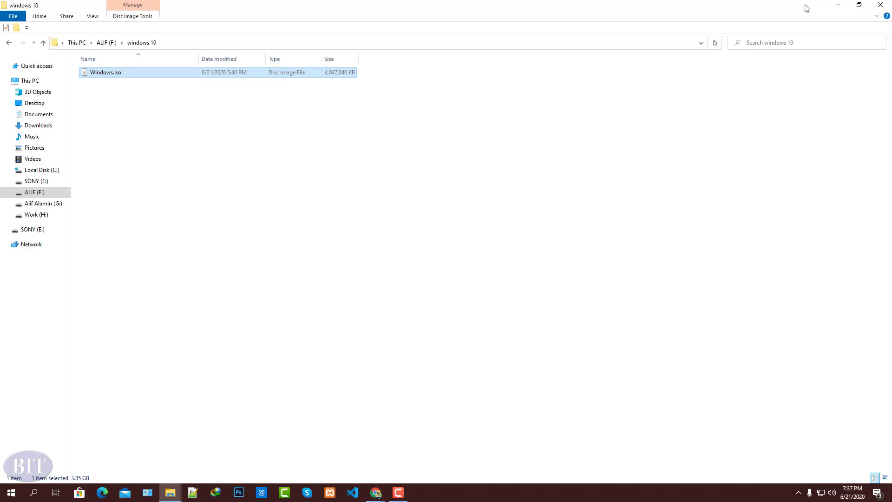
{"action": "left_click_drag", "start_coordinate": [806, 8], "coordinate": [772, 201]}
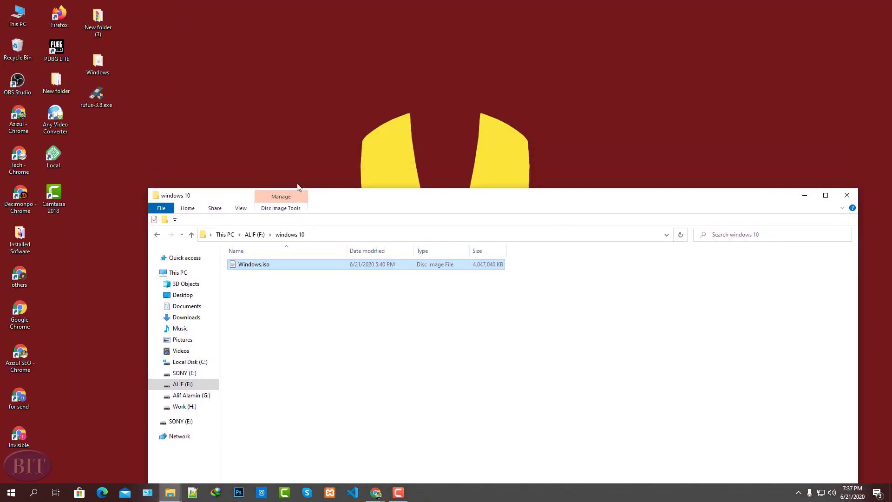
{"action": "left_click_drag", "start_coordinate": [96, 95], "coordinate": [272, 72]}
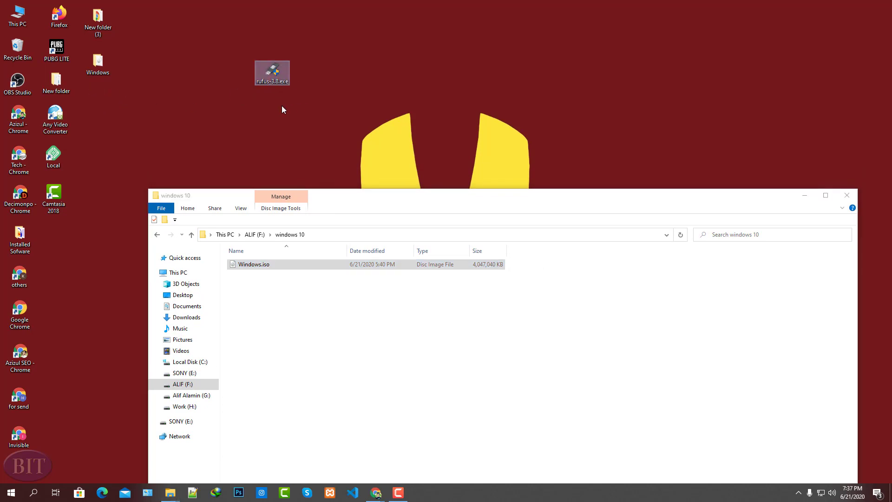
{"action": "double_click", "coordinate": [274, 71]}
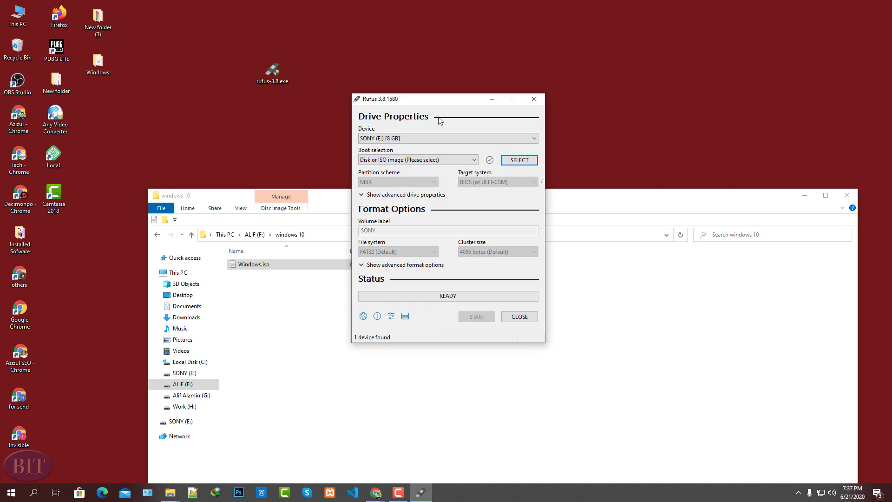
{"action": "left_click_drag", "start_coordinate": [437, 103], "coordinate": [477, 122]}
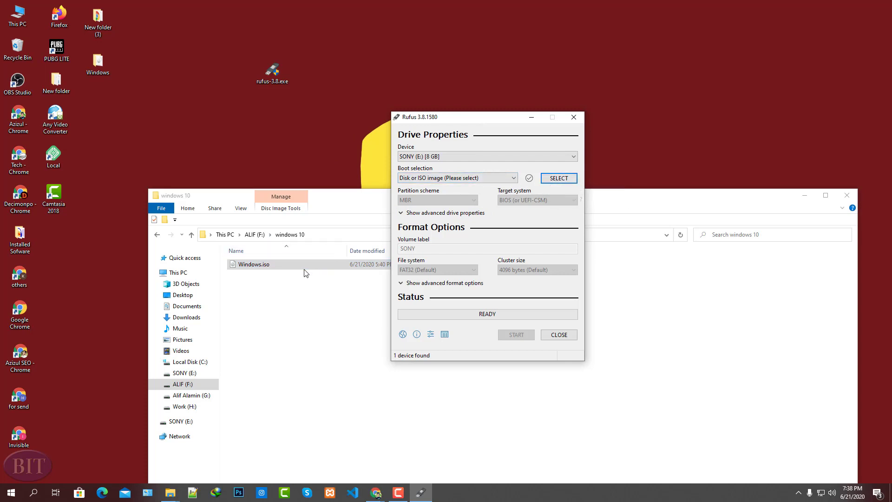
- Load Windows.iso from the windows 10 folder on the F: drive as the boot image
{"action": "left_click", "coordinate": [556, 180]}
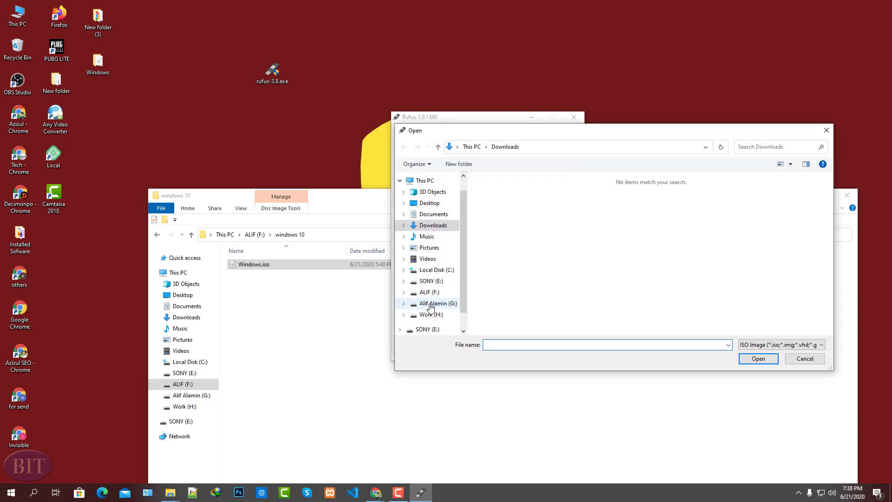
{"action": "left_click", "coordinate": [431, 305]}
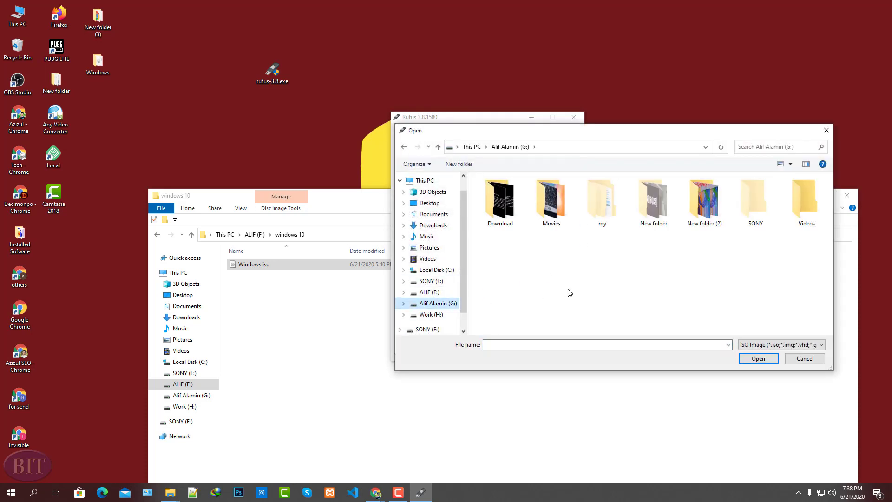
{"action": "left_click", "coordinate": [434, 283]}
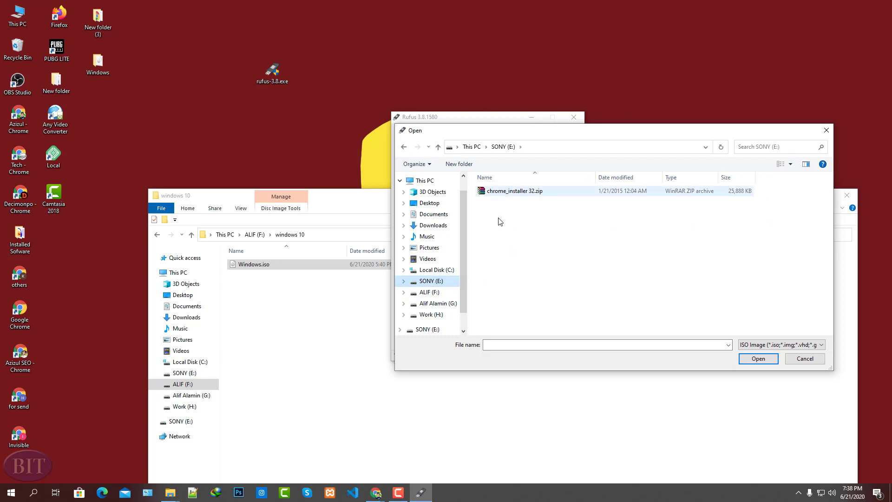
{"action": "left_click", "coordinate": [427, 292]}
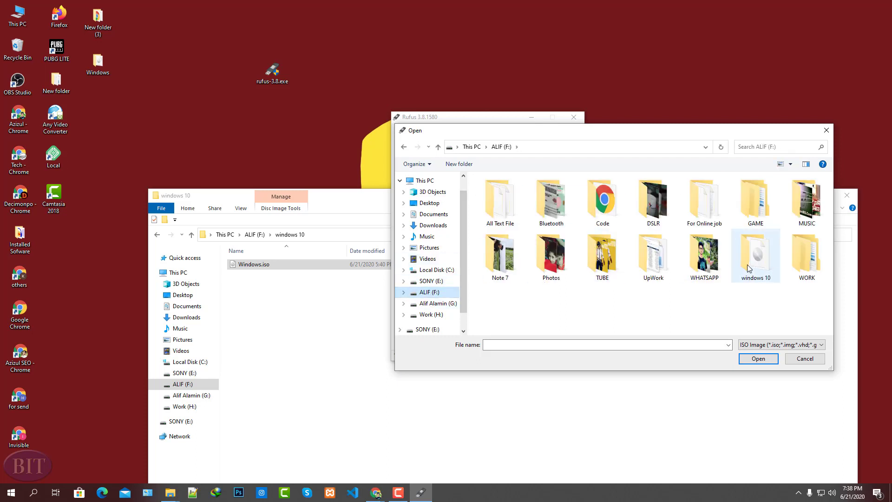
{"action": "double_click", "coordinate": [746, 263]}
{"action": "left_click", "coordinate": [499, 192]}
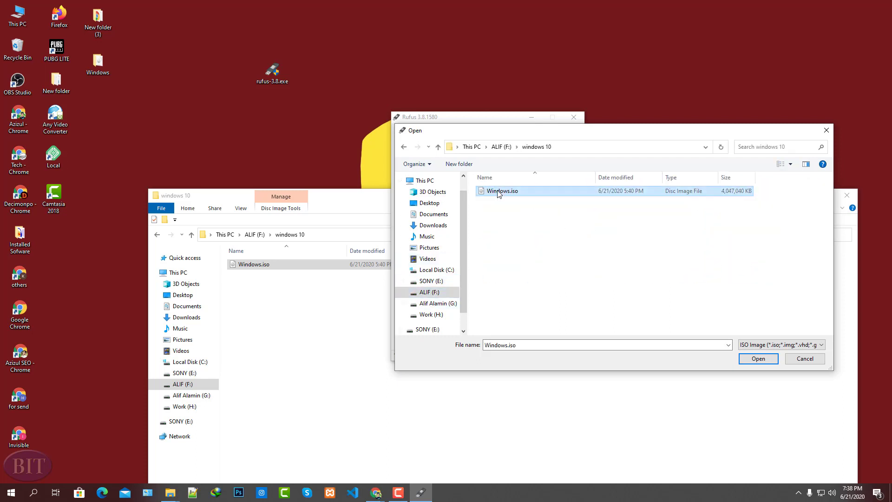
{"action": "left_click", "coordinate": [750, 363]}
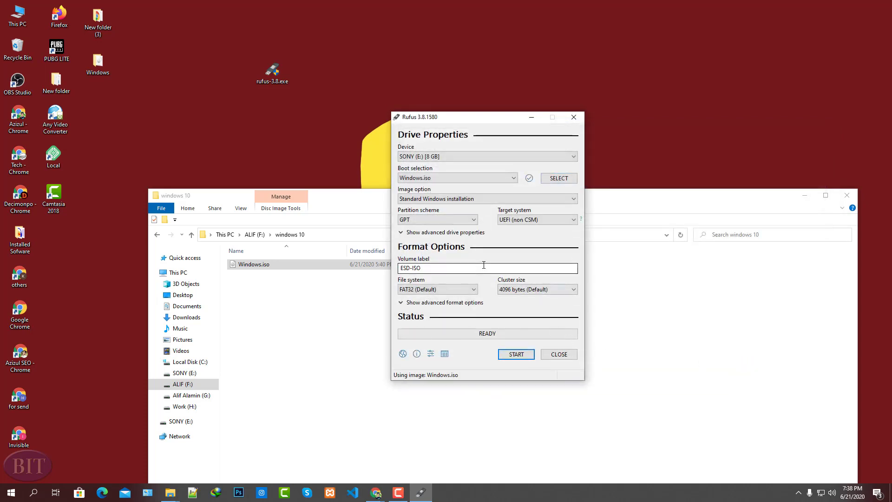
- Choose SONY (E:) [8 GB] as the target device, start writing the image and accept erasing all its data
{"action": "left_click", "coordinate": [476, 159]}
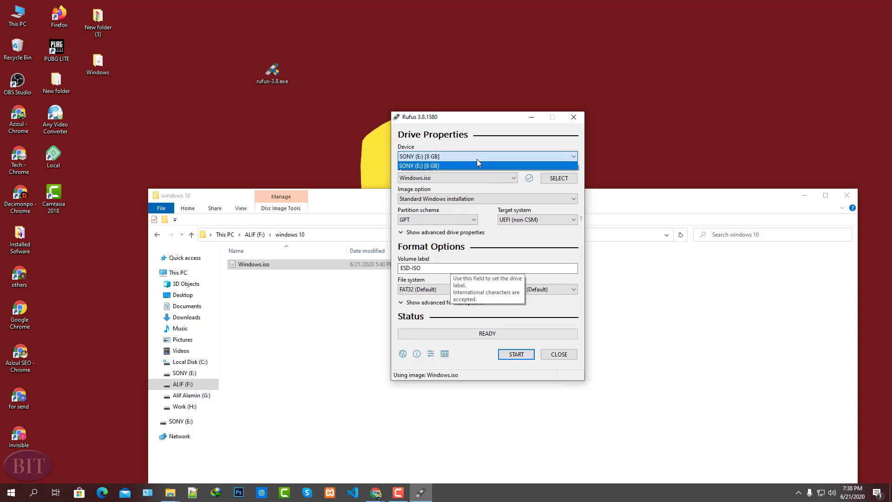
{"action": "left_click", "coordinate": [477, 158]}
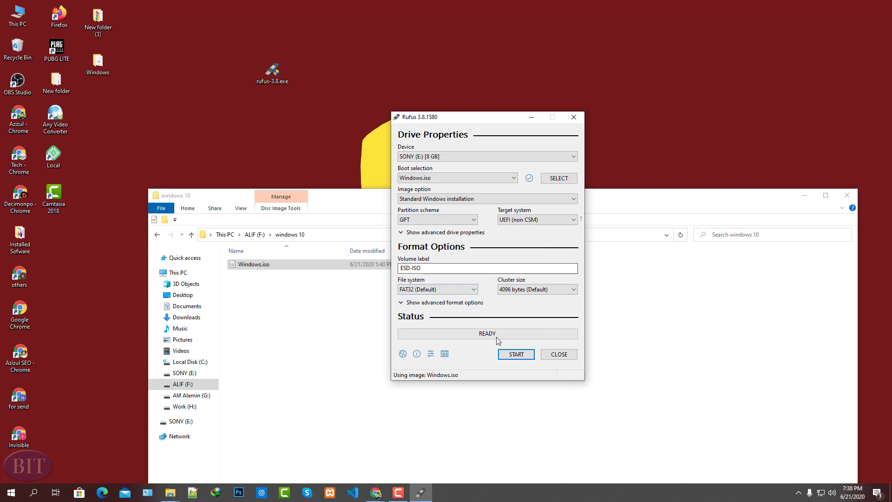
{"action": "left_click", "coordinate": [514, 355]}
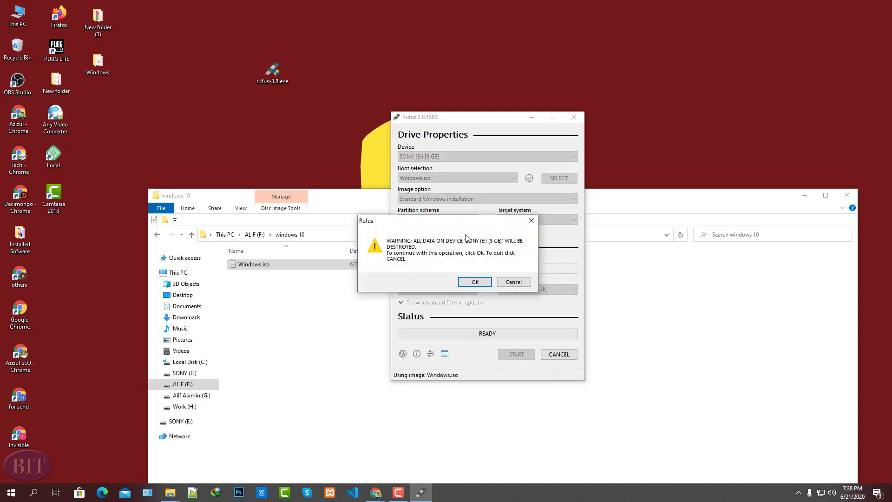
{"action": "left_click_drag", "start_coordinate": [474, 223], "coordinate": [490, 246]}
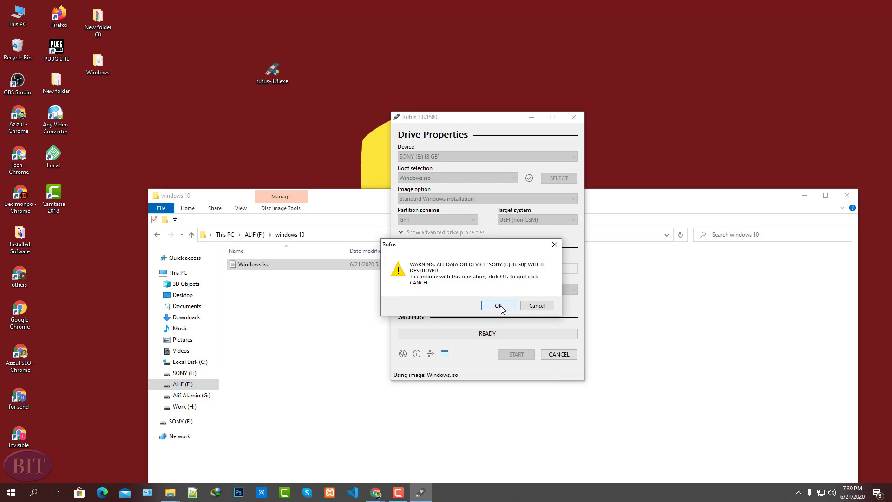
{"action": "left_click", "coordinate": [497, 306]}
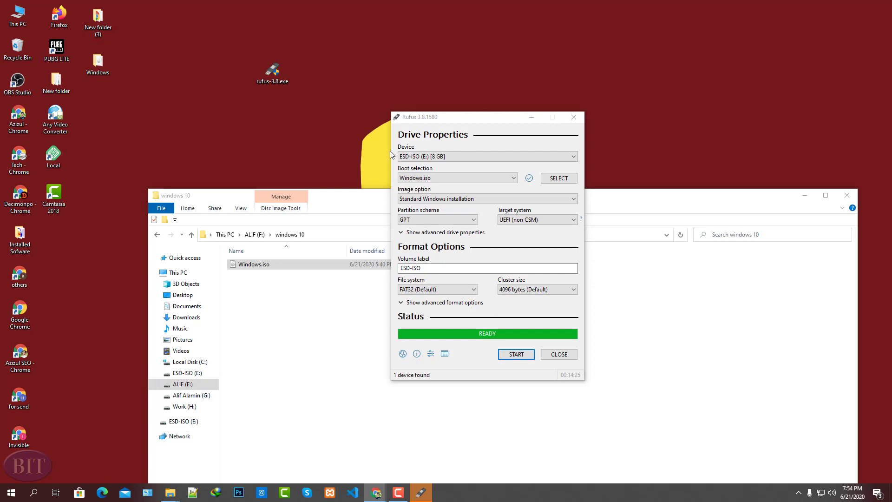
- Close Rufus and the windows 10 folder window once the image has been written
{"action": "left_click_drag", "start_coordinate": [482, 124], "coordinate": [545, 124]}
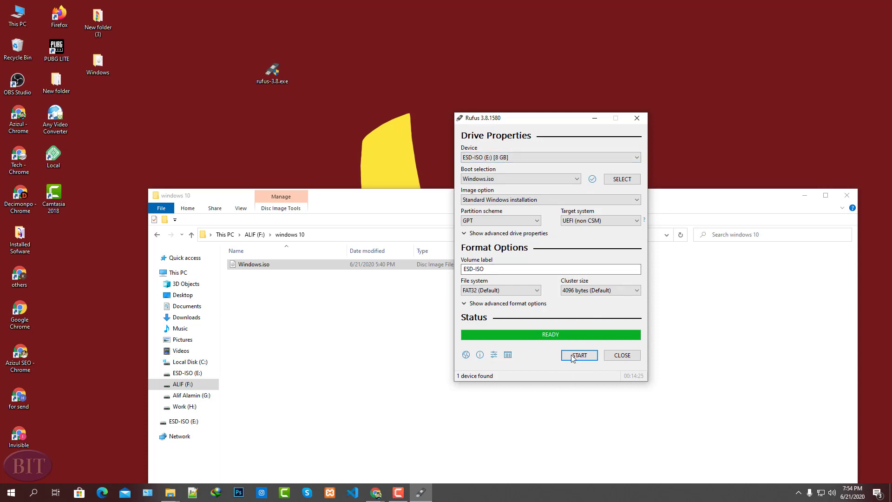
{"action": "left_click", "coordinate": [623, 355]}
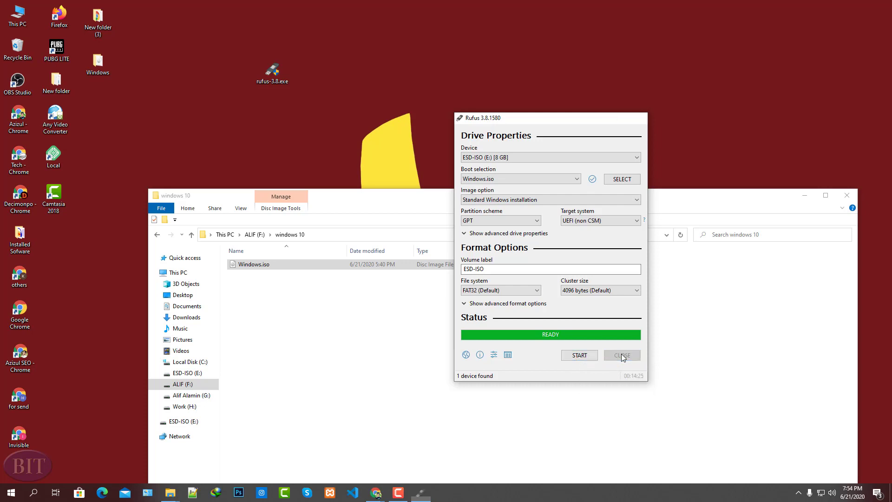
{"action": "left_click", "coordinate": [847, 195]}
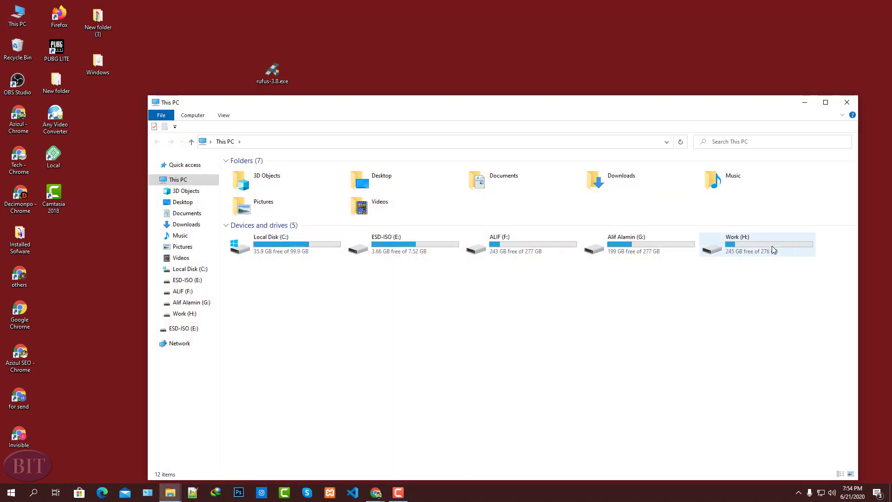
- Open the ESD-ISO (E:) drive from This PC and maximize its window to inspect the copied installation files
{"action": "left_click", "coordinate": [399, 249]}
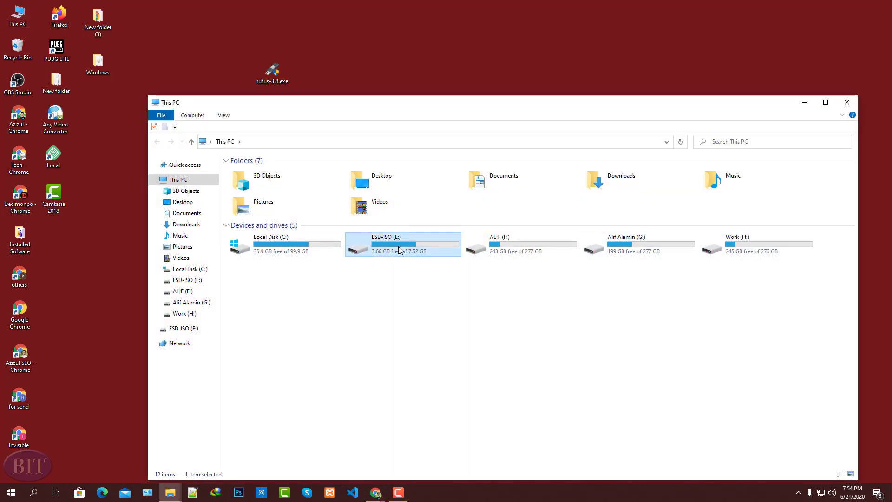
{"action": "double_click", "coordinate": [398, 248]}
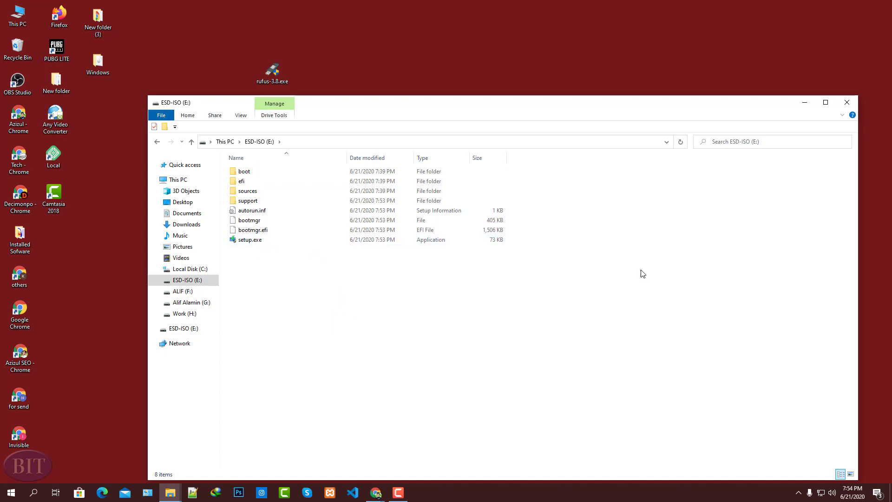
{"action": "left_click", "coordinate": [825, 103]}
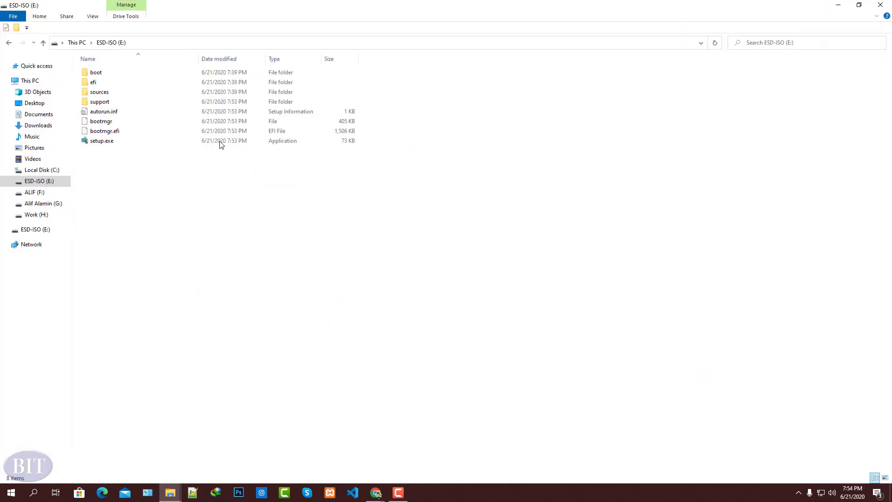